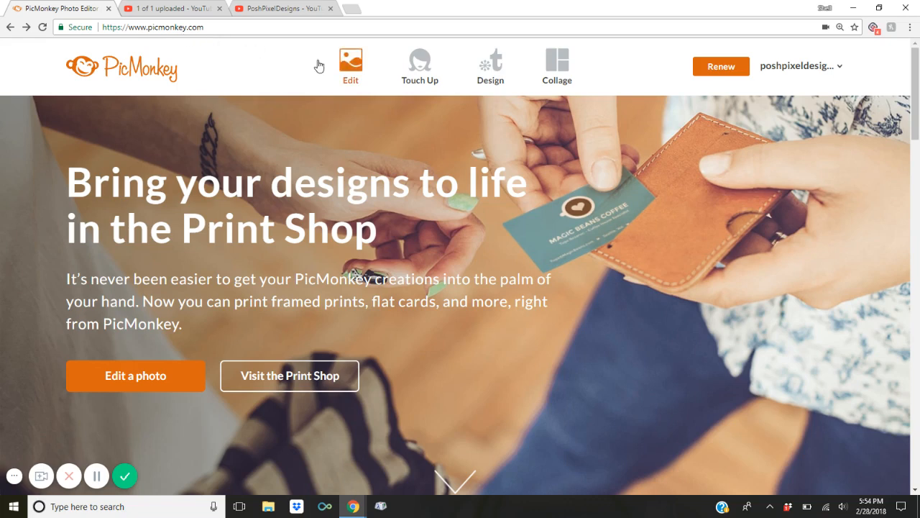
Open the Saveblank2 card image from the computer's Downloads folder for editing.
{"action": "mouse_move", "coordinate": [318, 65]}
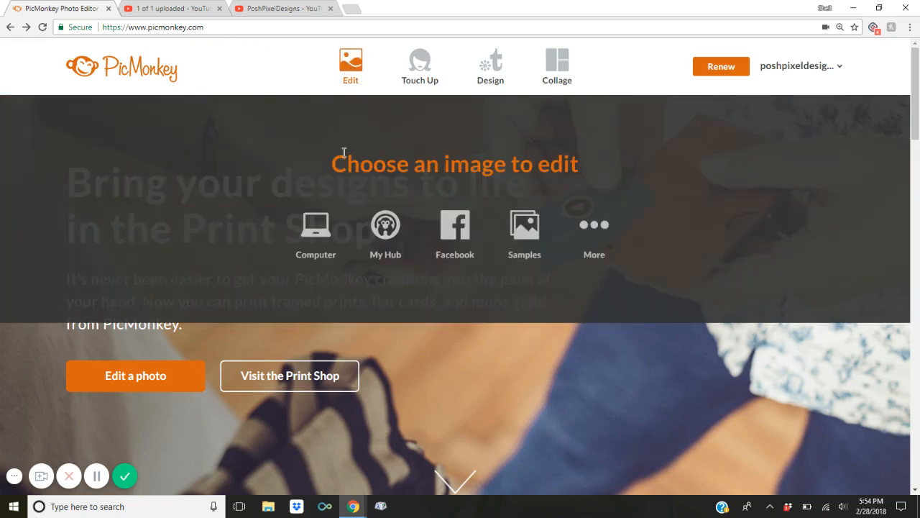
{"action": "left_click", "coordinate": [322, 228]}
{"action": "scroll", "coordinate": [453, 84], "scroll_direction": "down", "scroll_amount": 1}
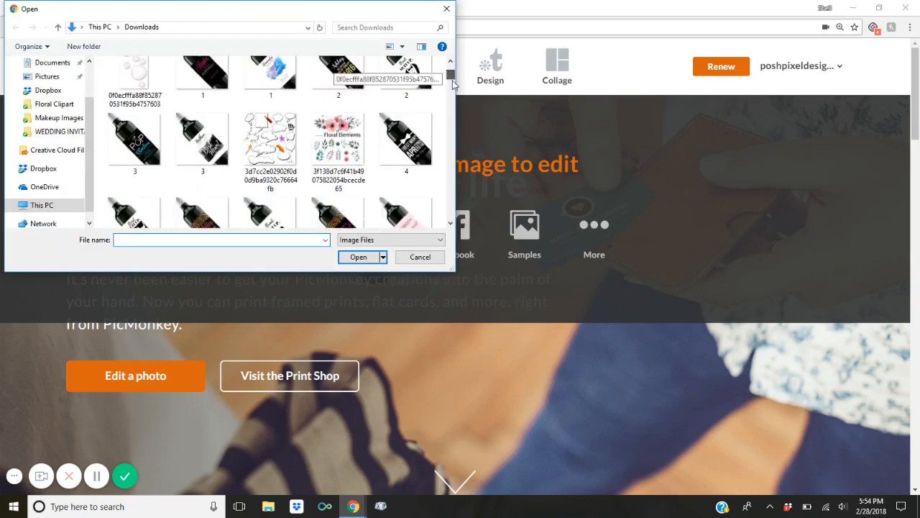
{"action": "left_click_drag", "start_coordinate": [453, 82], "coordinate": [451, 188]}
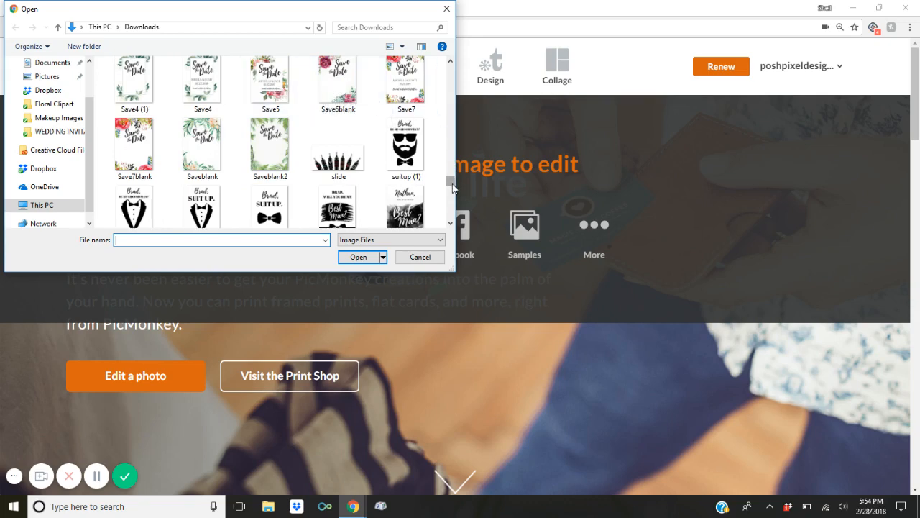
{"action": "left_click_drag", "start_coordinate": [452, 189], "coordinate": [453, 185]}
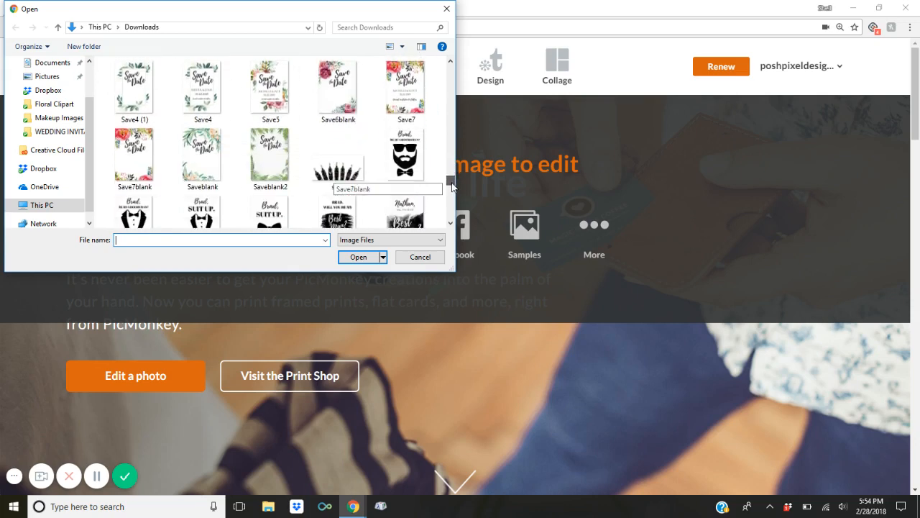
{"action": "double_click", "coordinate": [284, 146]}
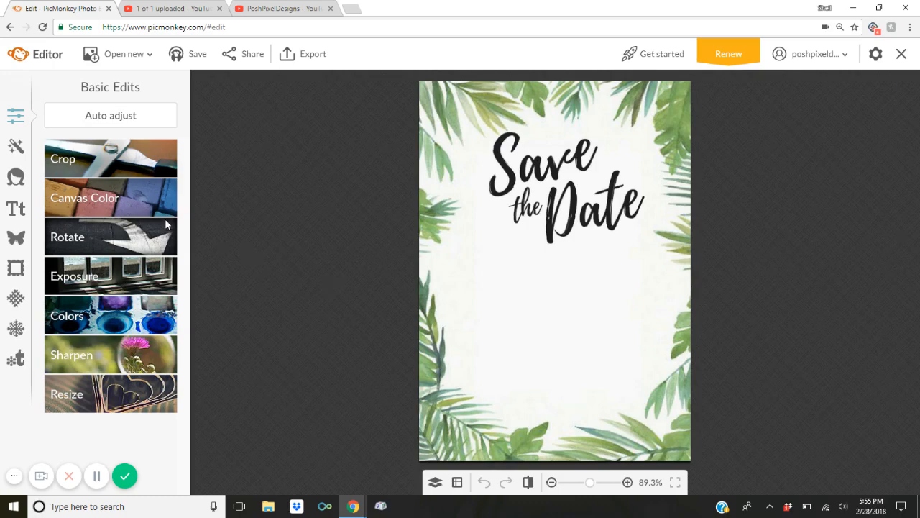
Bring up the text tools and pick Cardo from the font list.
{"action": "left_click", "coordinate": [16, 210]}
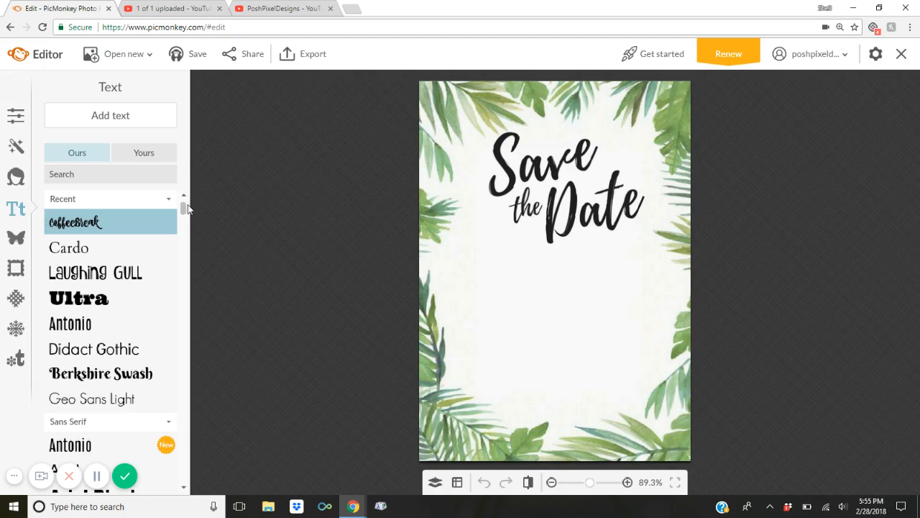
{"action": "mouse_move", "coordinate": [186, 208]}
{"action": "left_mouse_down"}
{"action": "mouse_move", "coordinate": [187, 327]}
{"action": "mouse_move", "coordinate": [185, 205]}
{"action": "left_mouse_up"}
{"action": "left_click", "coordinate": [85, 250]}
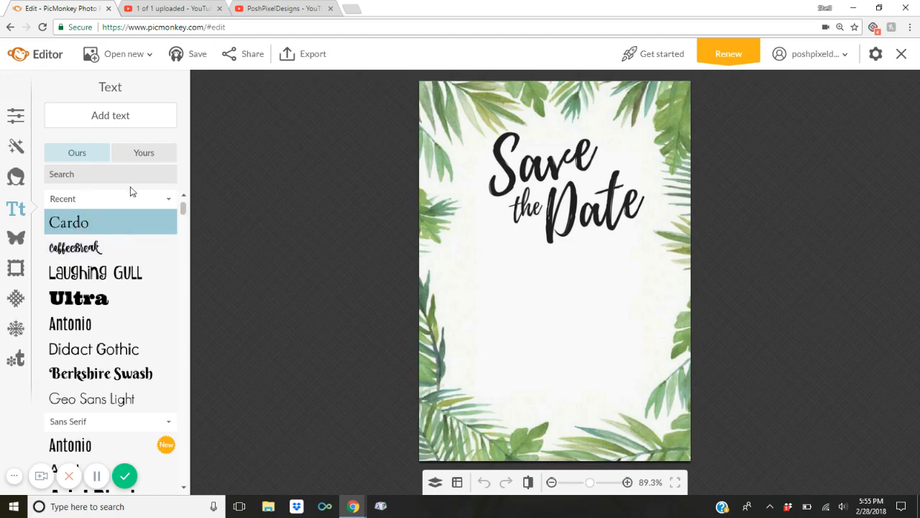
Add a text box under the title with the couple's names and '10.22.2019' on two lines.
{"action": "left_click", "coordinate": [115, 117]}
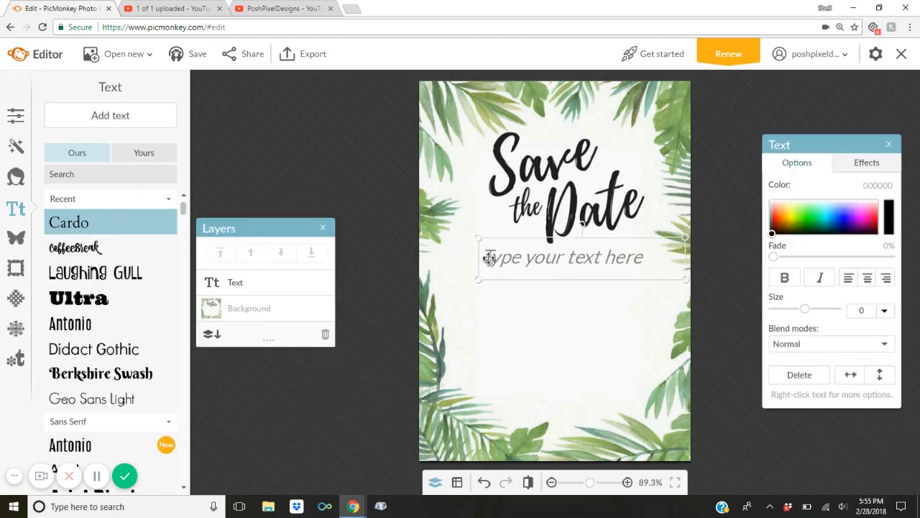
{"action": "left_click_drag", "start_coordinate": [489, 257], "coordinate": [467, 278]}
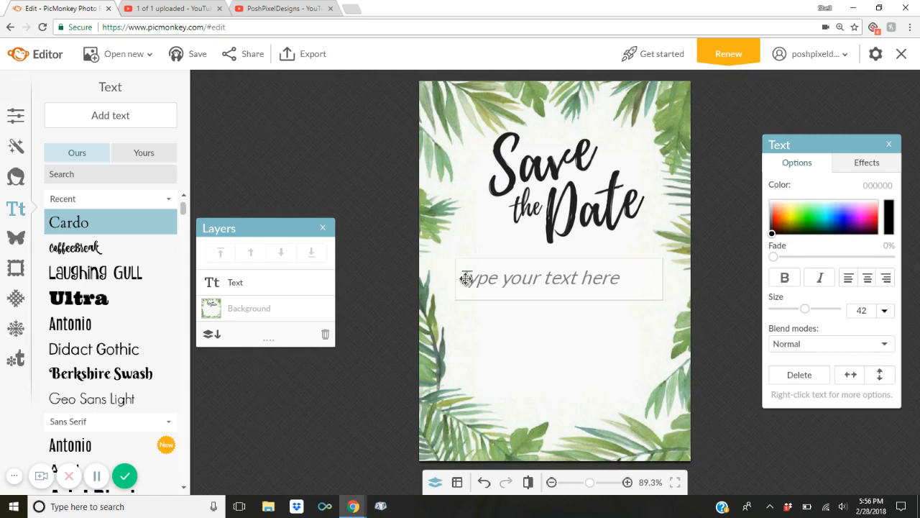
{"action": "type", "text": "M"}
{"action": "key", "text": "BackSpace"}
{"action": "type", "text": "MICHELLE"}
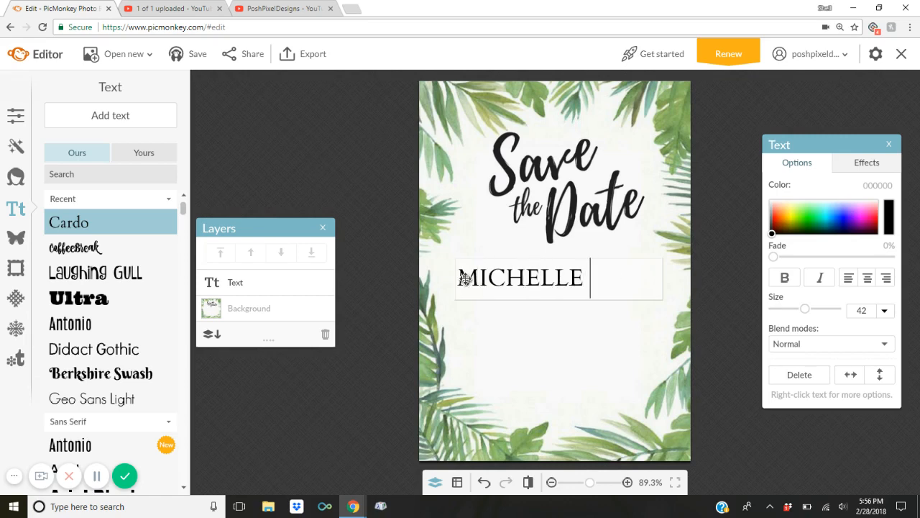
{"action": "type", "text": " & JOSH"}
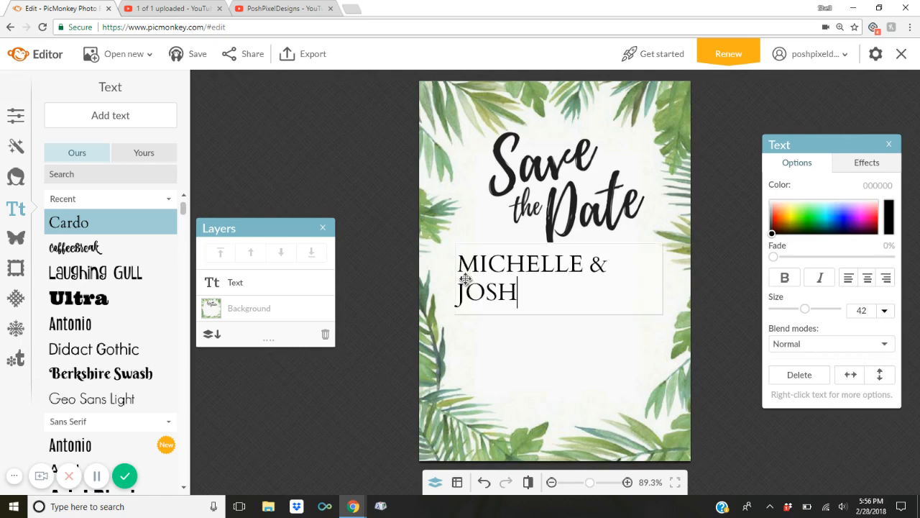
{"action": "key", "text": "Return"}
{"action": "type", "text": "1"}
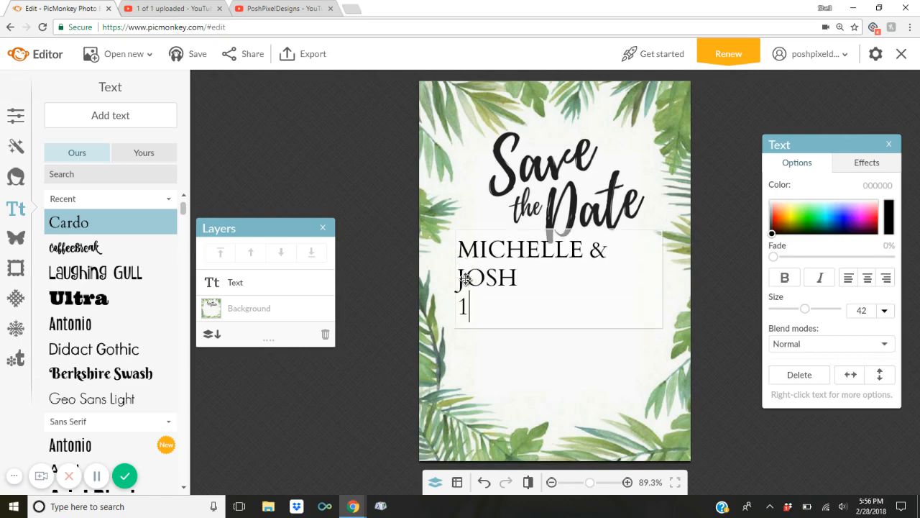
{"action": "type", "text": "0.22.2019"}
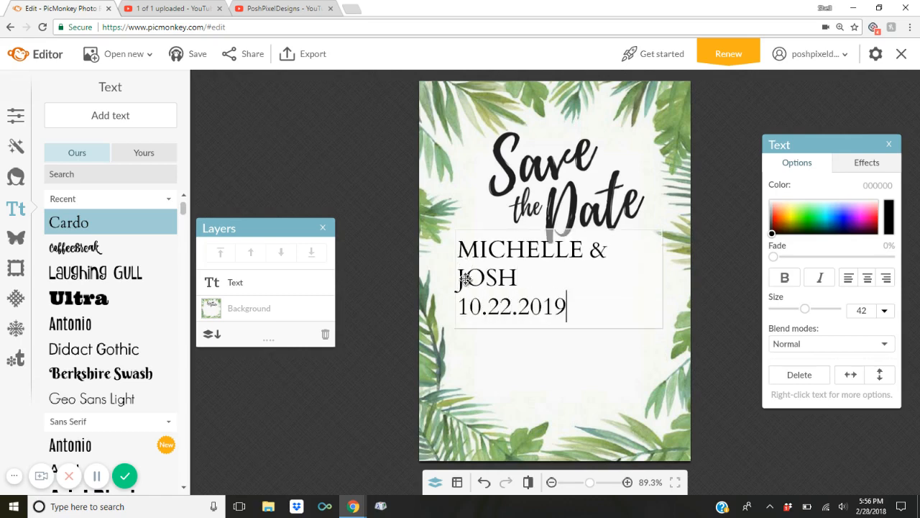
Center the names and date, shrink them to size 33, and move the block slightly lower.
{"action": "key", "text": "shift+Left"}
{"action": "key", "text": "shift+Left"}
{"action": "key", "text": "shift+Left"}
{"action": "key", "text": "shift+Left"}
{"action": "key", "text": "shift+Left"}
{"action": "key", "text": "shift+Left"}
{"action": "key", "text": "shift+Left"}
{"action": "key", "text": "shift+Left"}
{"action": "key", "text": "shift+Left"}
{"action": "key", "text": "shift+Left"}
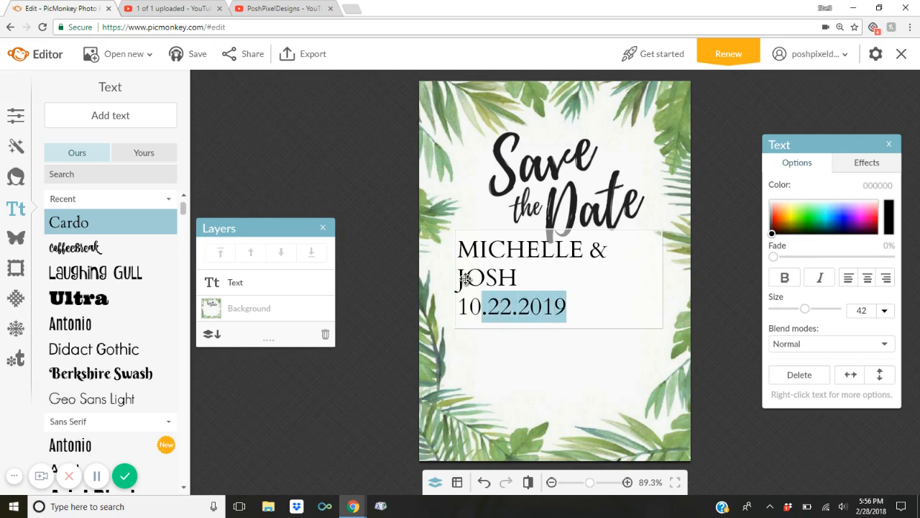
{"action": "key", "text": "shift+Up"}
{"action": "key", "text": "shift+Up"}
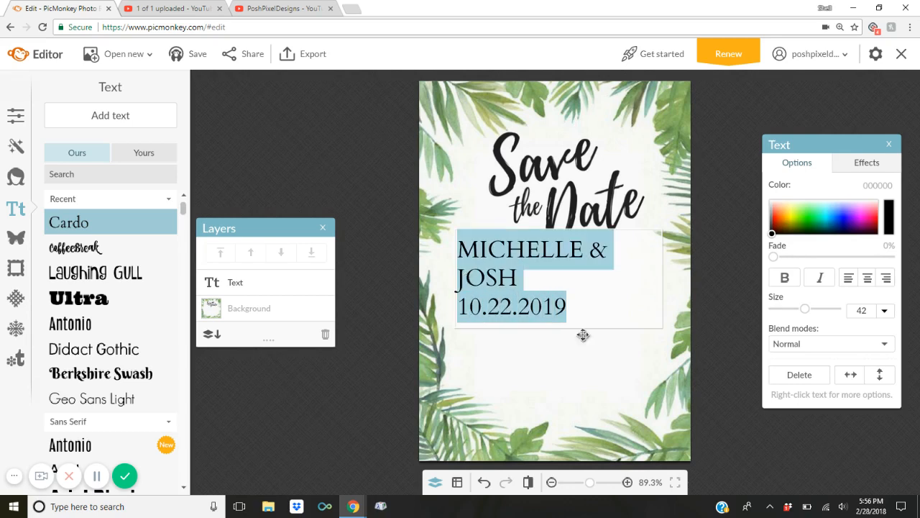
{"action": "left_click", "coordinate": [868, 280]}
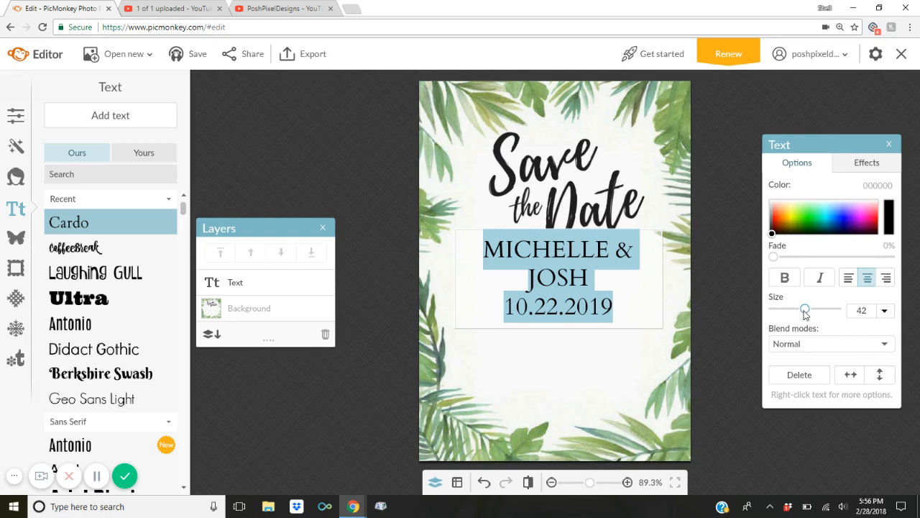
{"action": "left_click_drag", "start_coordinate": [805, 313], "coordinate": [800, 314]}
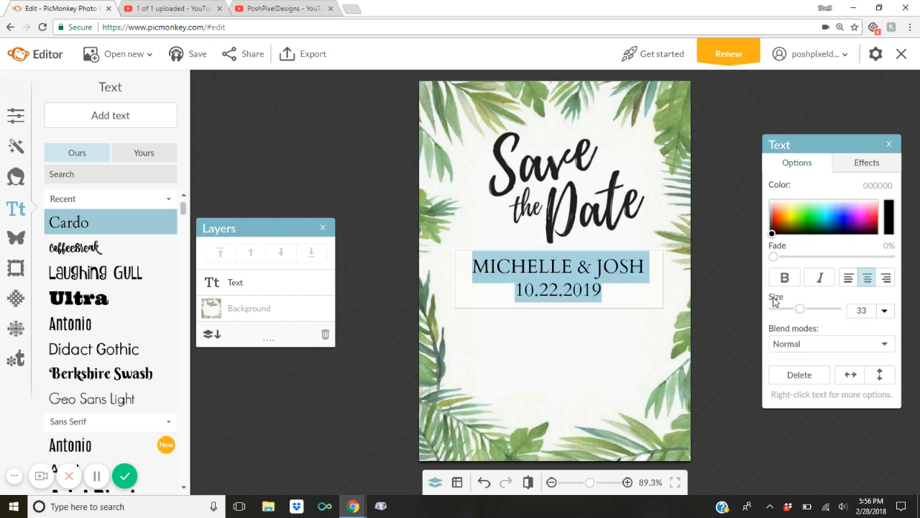
{"action": "left_click", "coordinate": [714, 264]}
{"action": "left_click", "coordinate": [609, 267]}
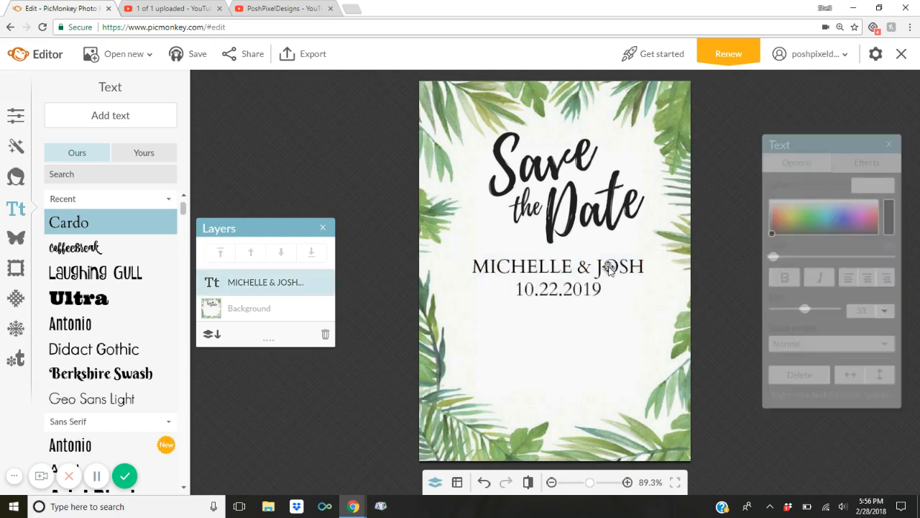
{"action": "left_click_drag", "start_coordinate": [580, 269], "coordinate": [582, 294]}
Add a CoffeeBreak text box below the date reading 'formal invitation to follow'.
{"action": "left_click", "coordinate": [703, 232]}
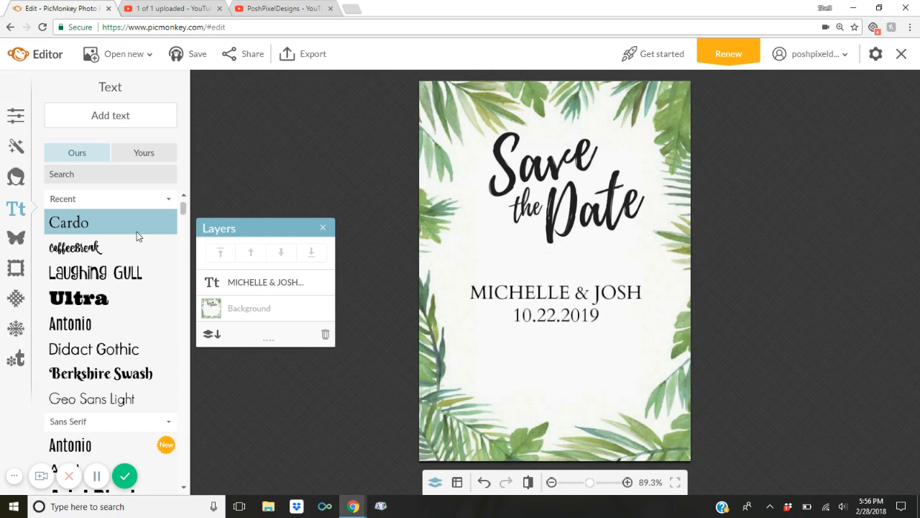
{"action": "left_click", "coordinate": [100, 247]}
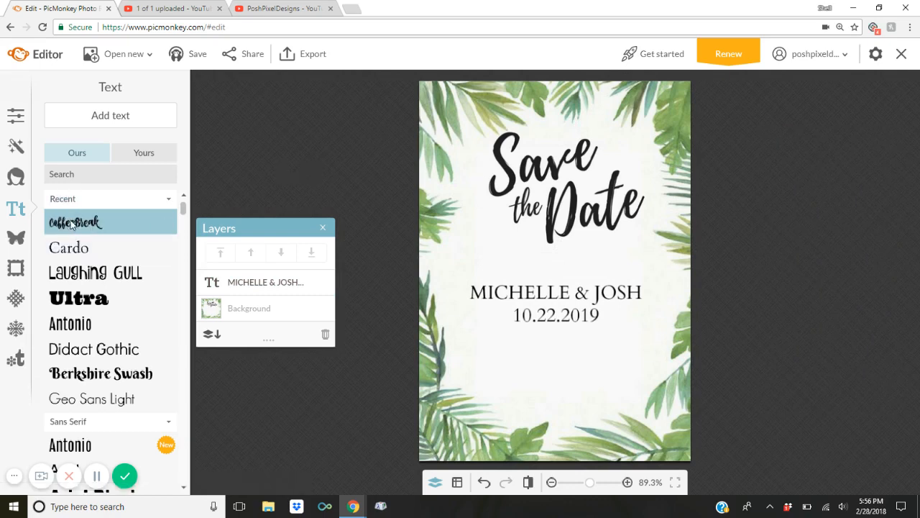
{"action": "left_click", "coordinate": [115, 116]}
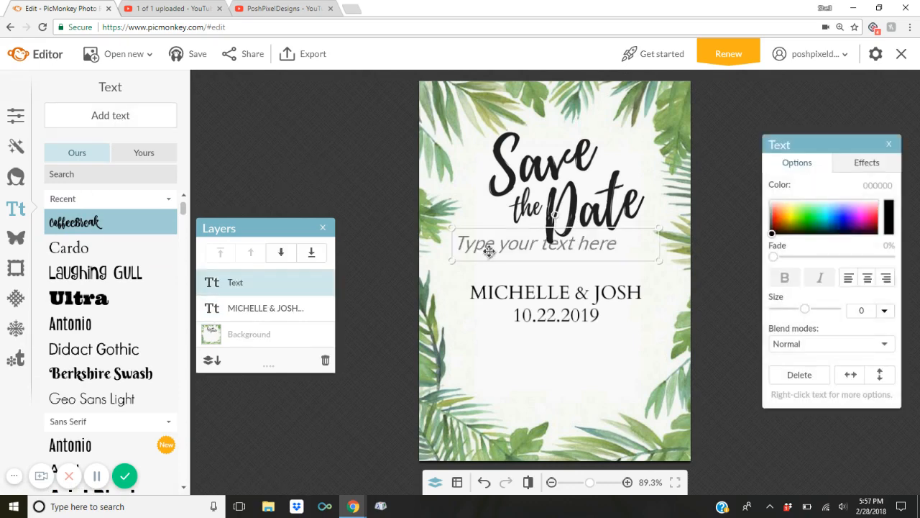
{"action": "left_click_drag", "start_coordinate": [489, 250], "coordinate": [490, 369]}
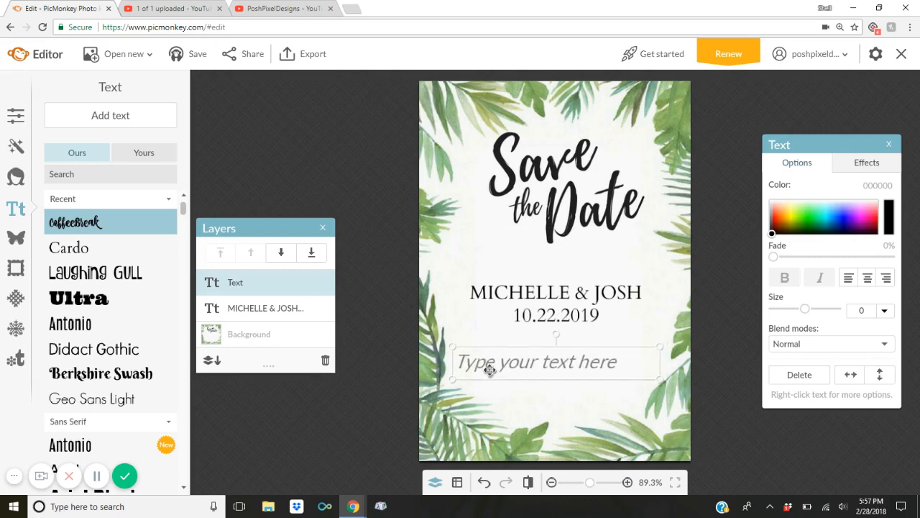
{"action": "left_click", "coordinate": [490, 370]}
{"action": "type", "text": "form"}
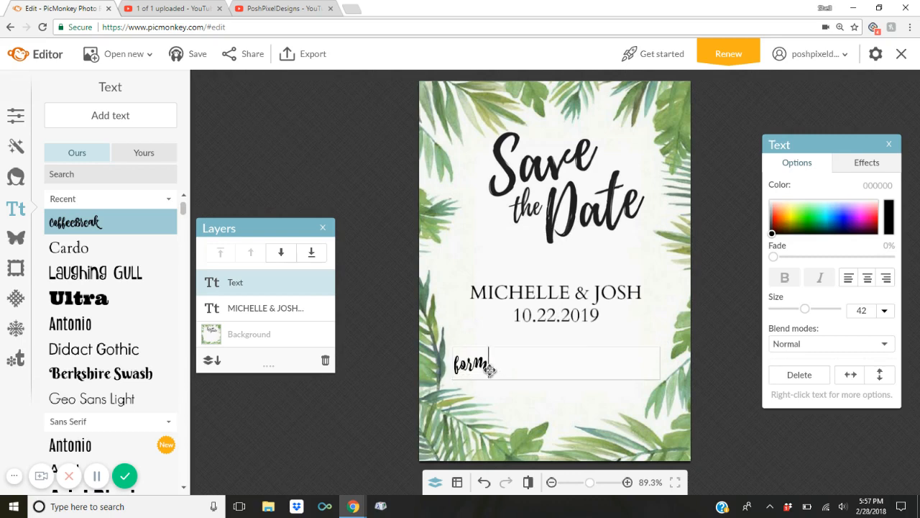
{"action": "type", "text": "al invit"}
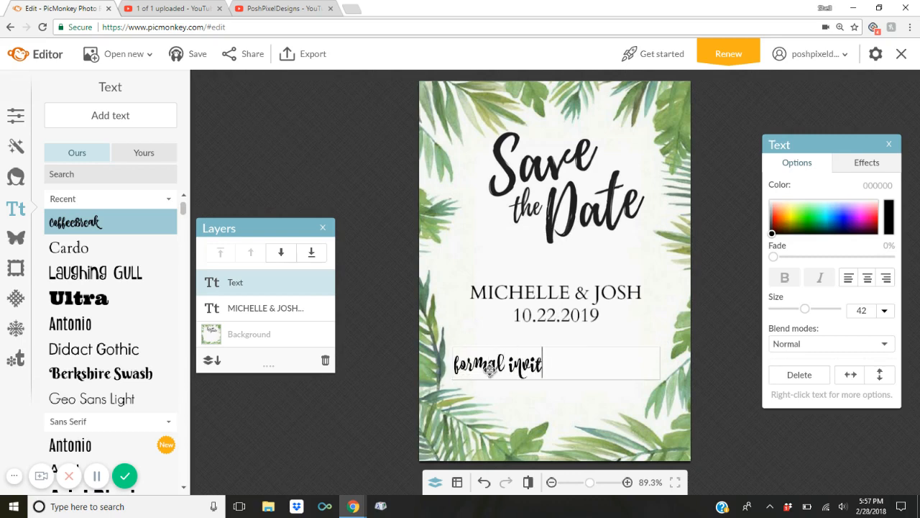
{"action": "type", "text": "ation to follow"}
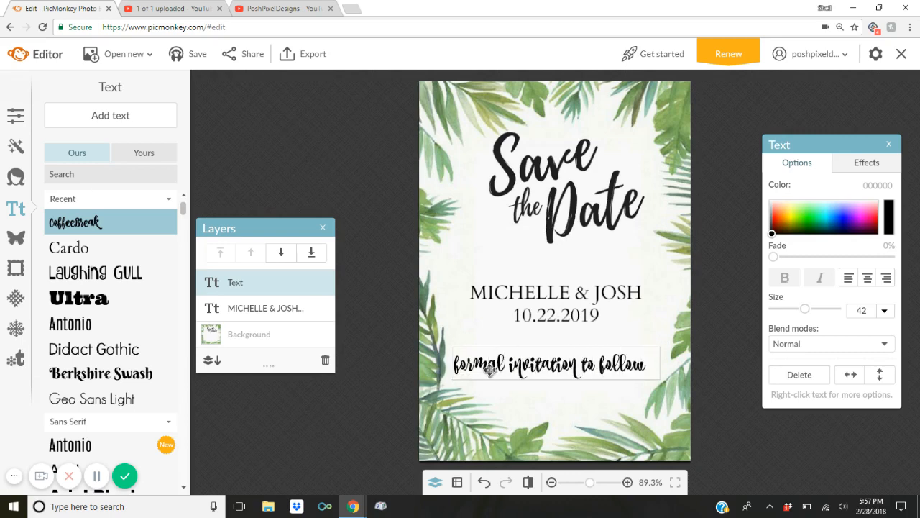
Center the invitation line, nudge it up slightly, and shrink it to size 33.
{"action": "left_click", "coordinate": [867, 278]}
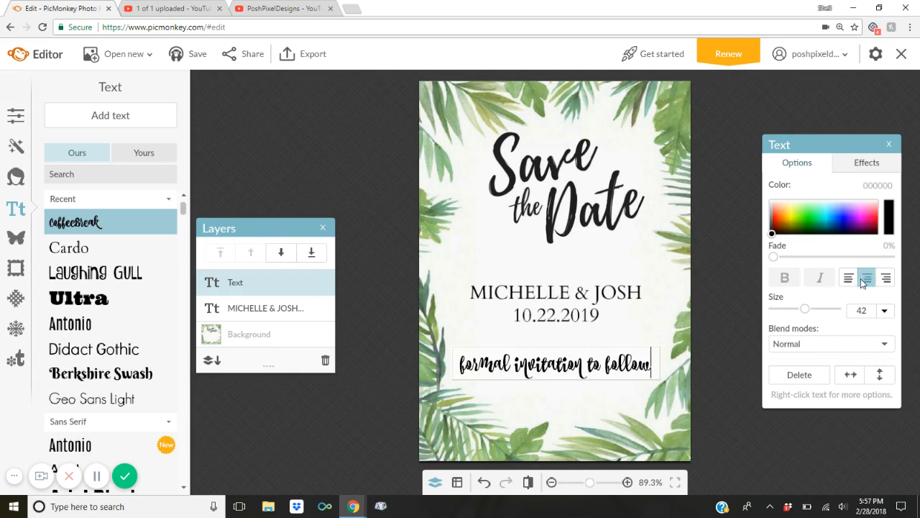
{"action": "left_click", "coordinate": [748, 277]}
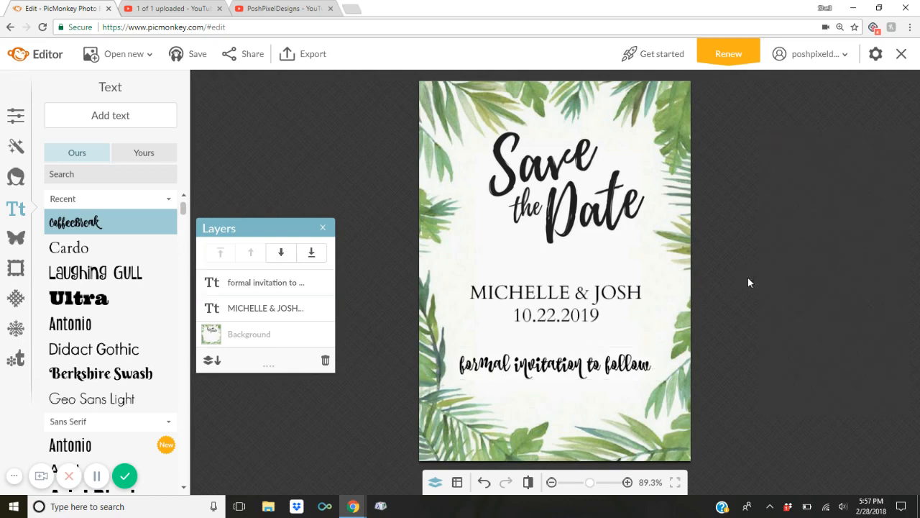
{"action": "left_click", "coordinate": [599, 354]}
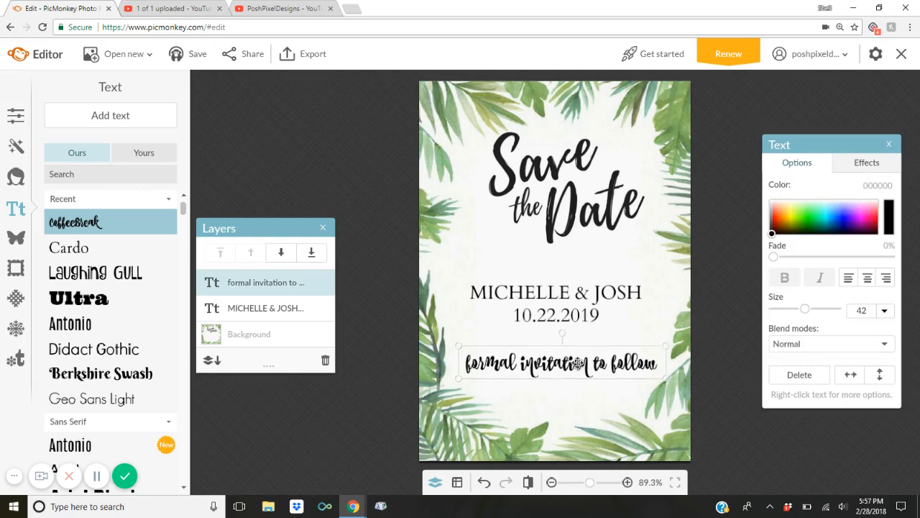
{"action": "left_click_drag", "start_coordinate": [573, 364], "coordinate": [573, 361]}
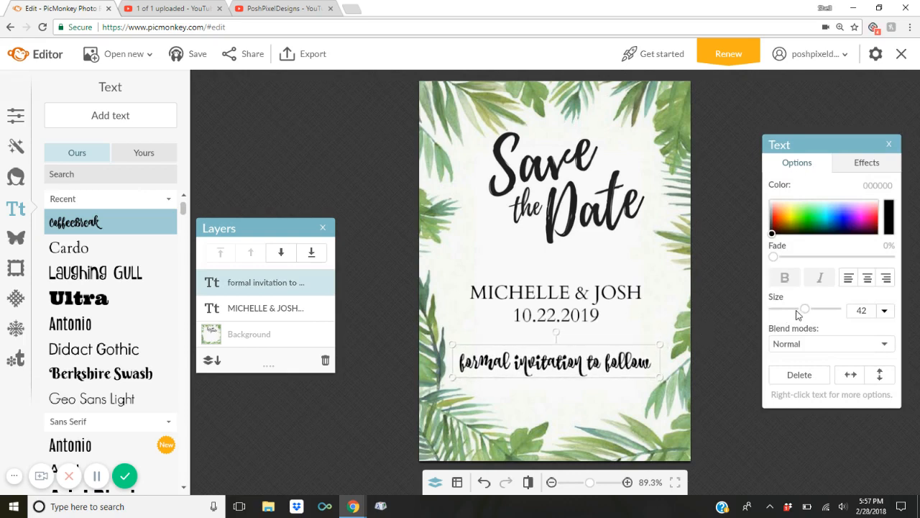
{"action": "left_click_drag", "start_coordinate": [805, 312], "coordinate": [801, 314]}
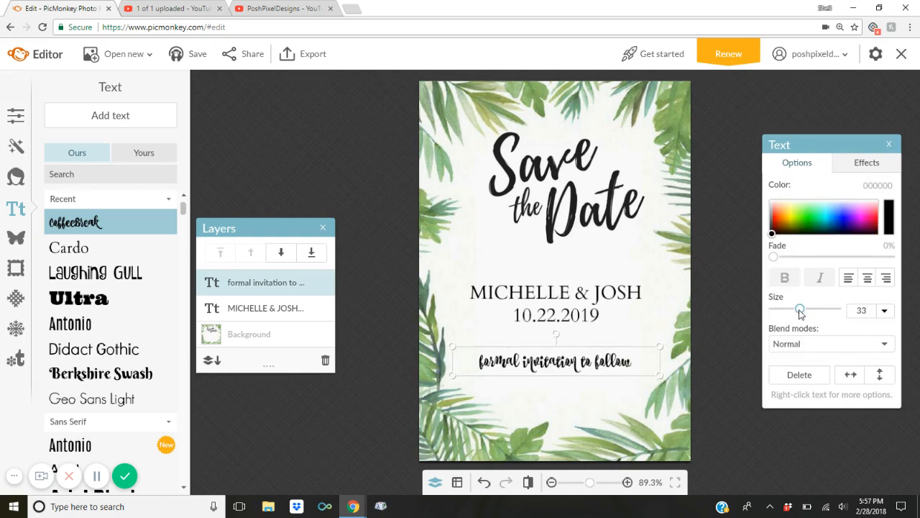
{"action": "left_click", "coordinate": [728, 315]}
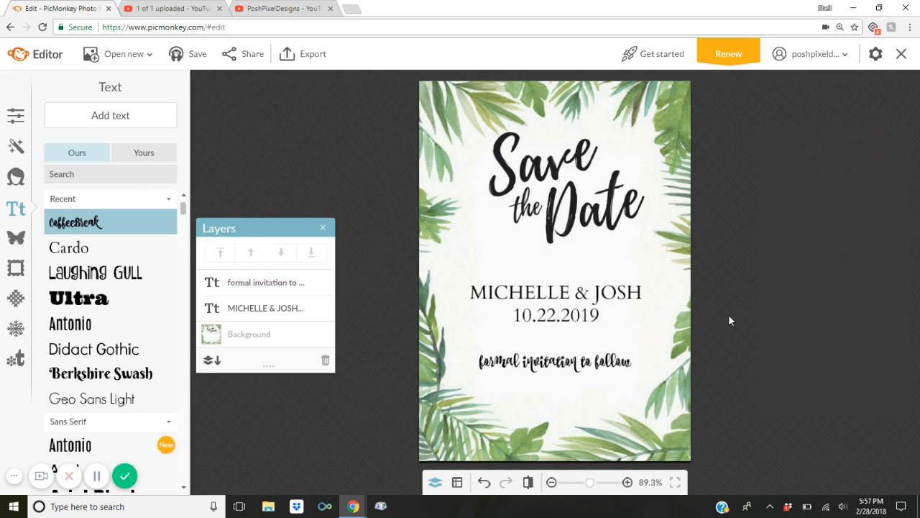
Enlarge the names and date text to size 37 and shift it slightly up.
{"action": "left_click", "coordinate": [597, 310]}
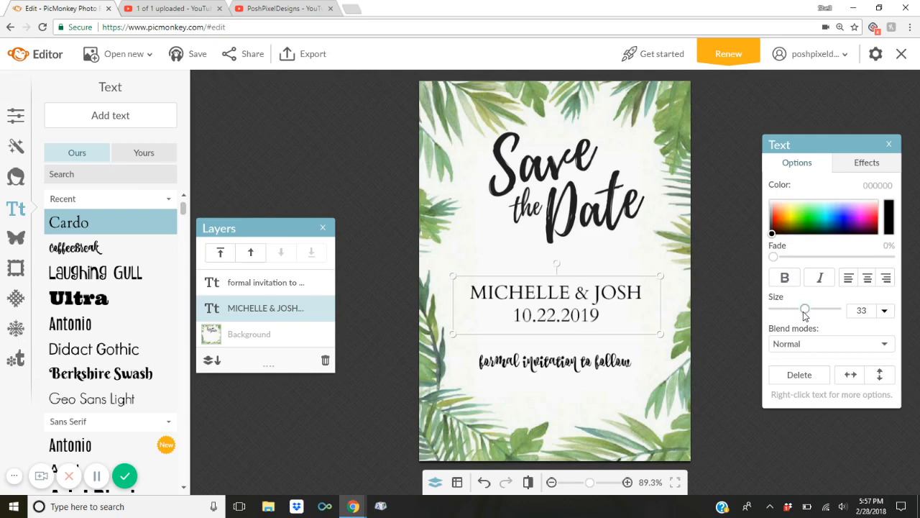
{"action": "left_click_drag", "start_coordinate": [805, 315], "coordinate": [807, 315]}
{"action": "left_click", "coordinate": [710, 317]}
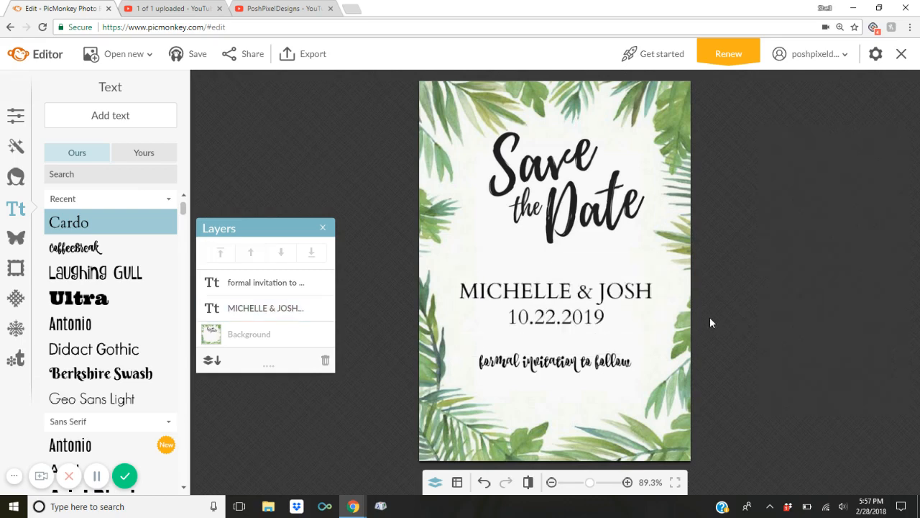
{"action": "left_click", "coordinate": [603, 310]}
{"action": "left_click_drag", "start_coordinate": [565, 312], "coordinate": [564, 306]}
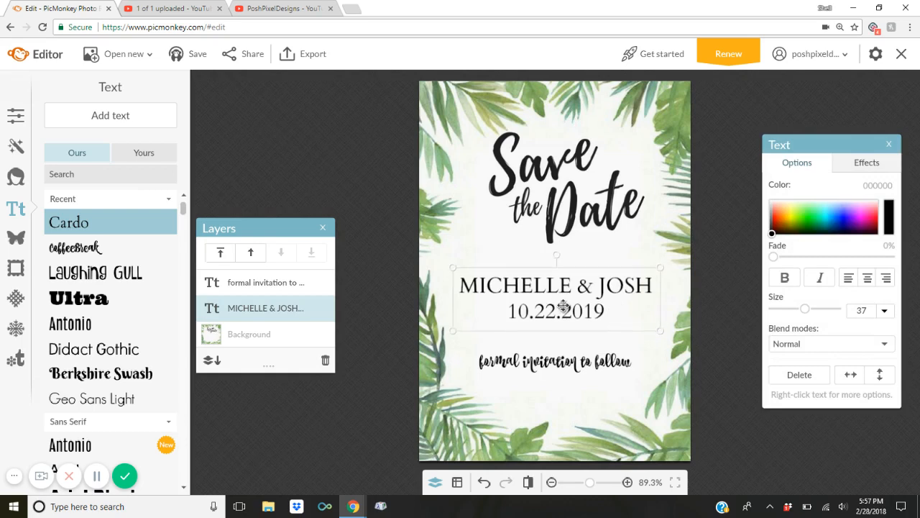
{"action": "left_click", "coordinate": [734, 287]}
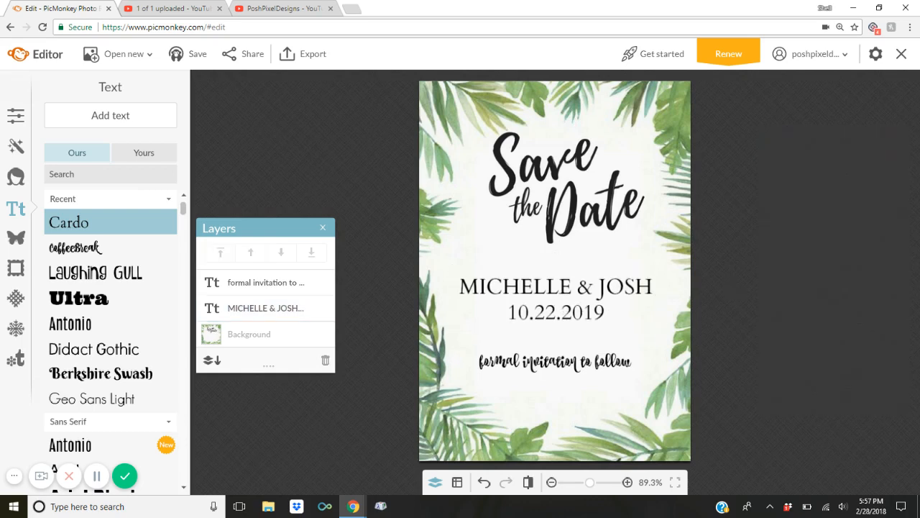